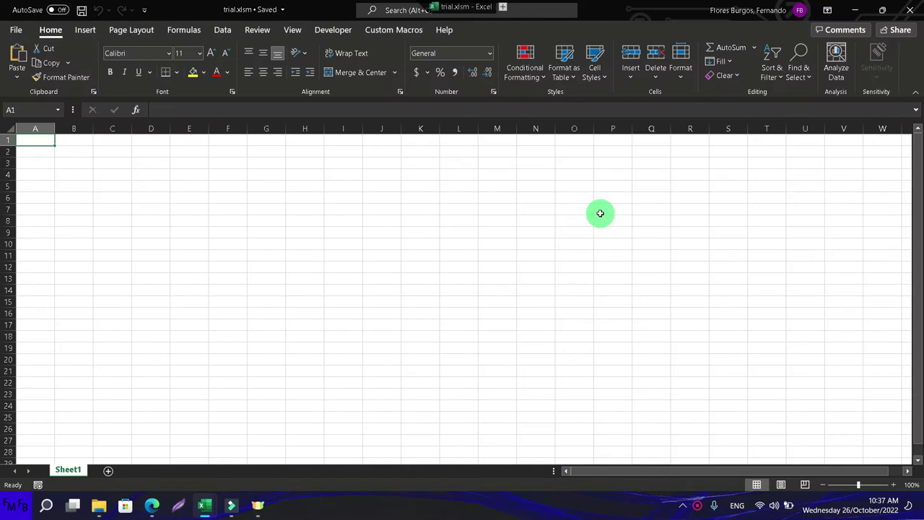
Enter the headers name, data1 and data2 in A1:C1
type("name")
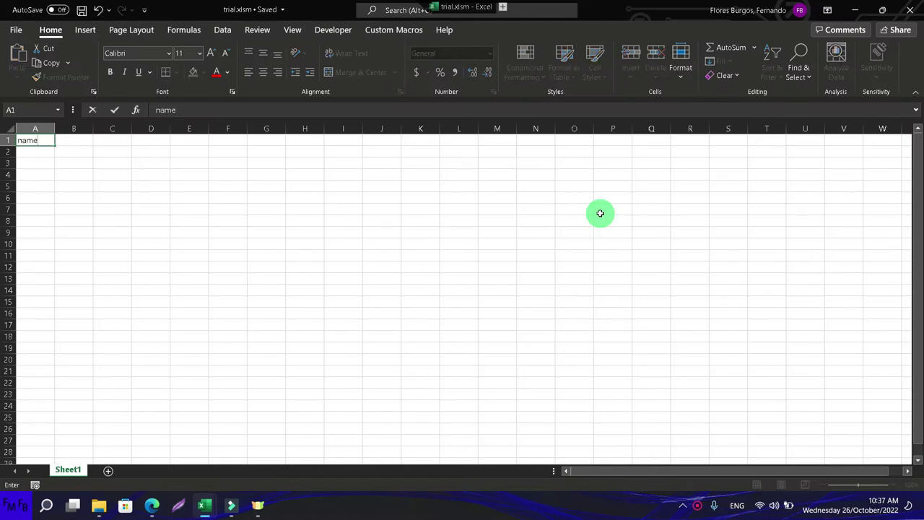
key("Tab")
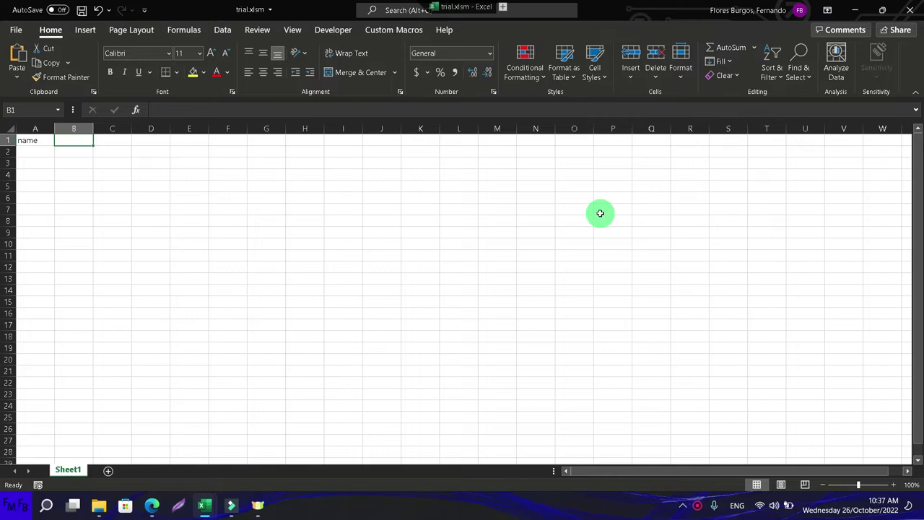
type("data1")
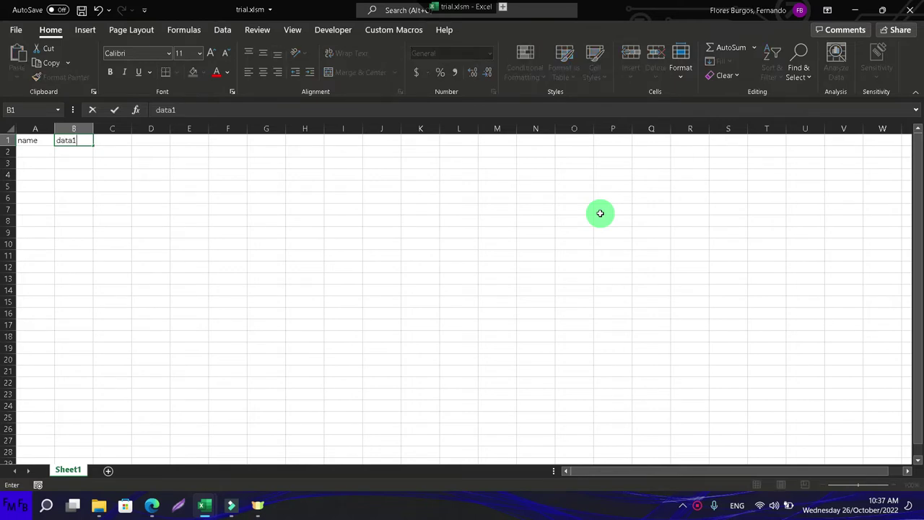
key("Tab")
type("d")
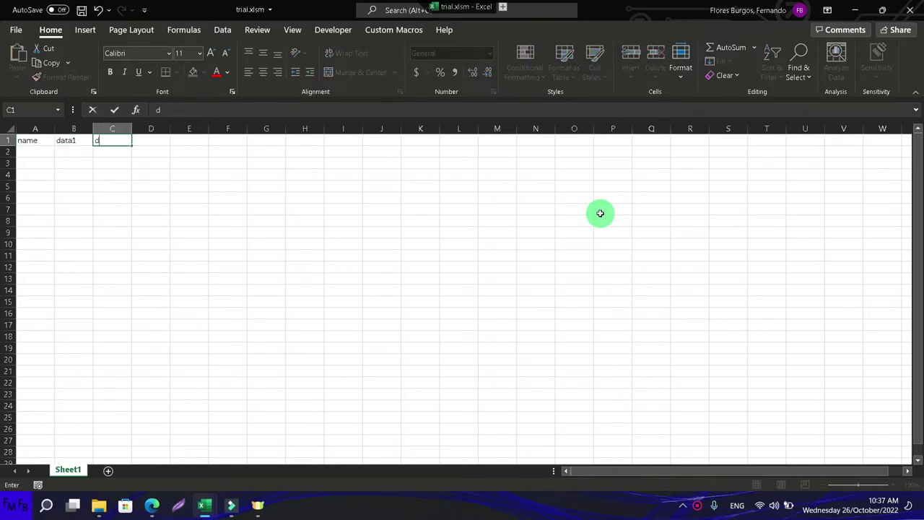
key("Return")
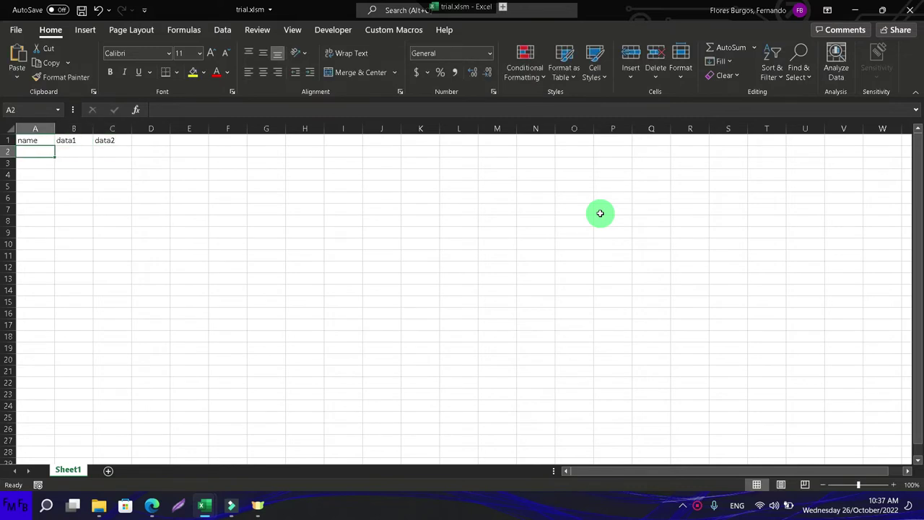
Enter three people's names in A2:A4
type("Luis")
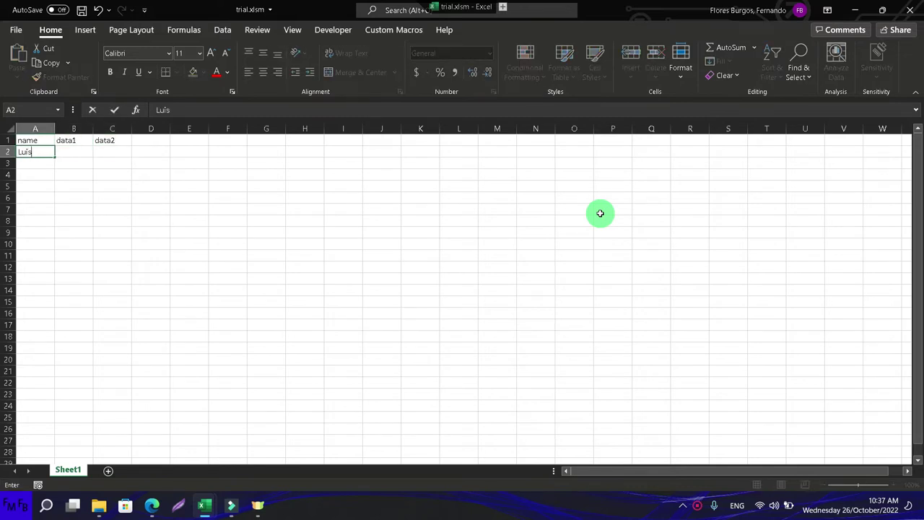
key("Return")
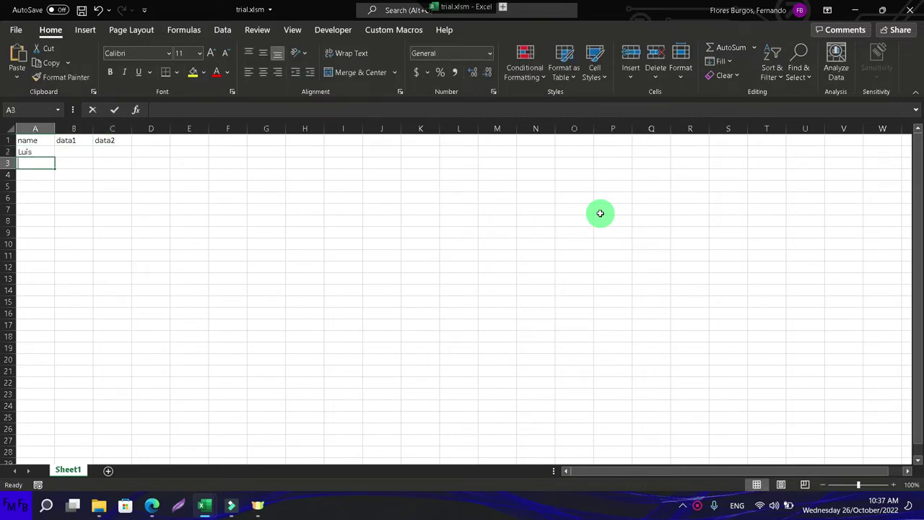
type("María")
key("Return")
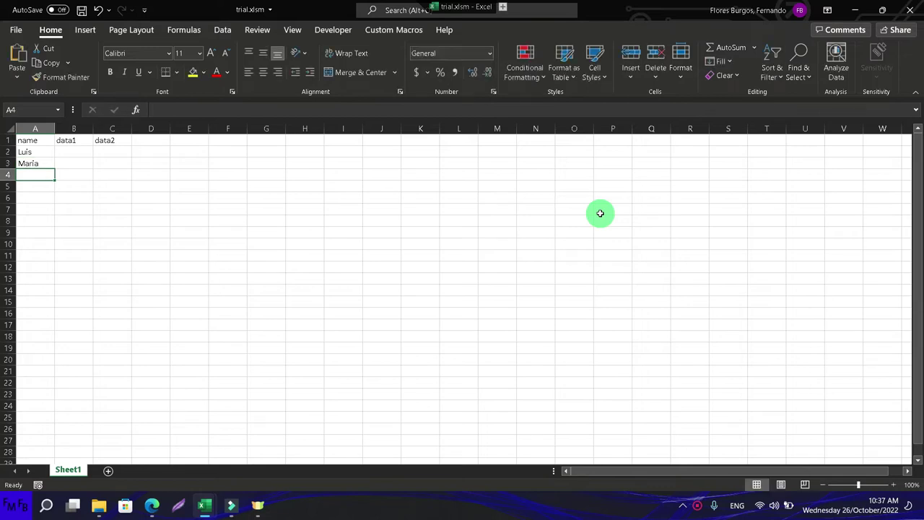
type("Carmen")
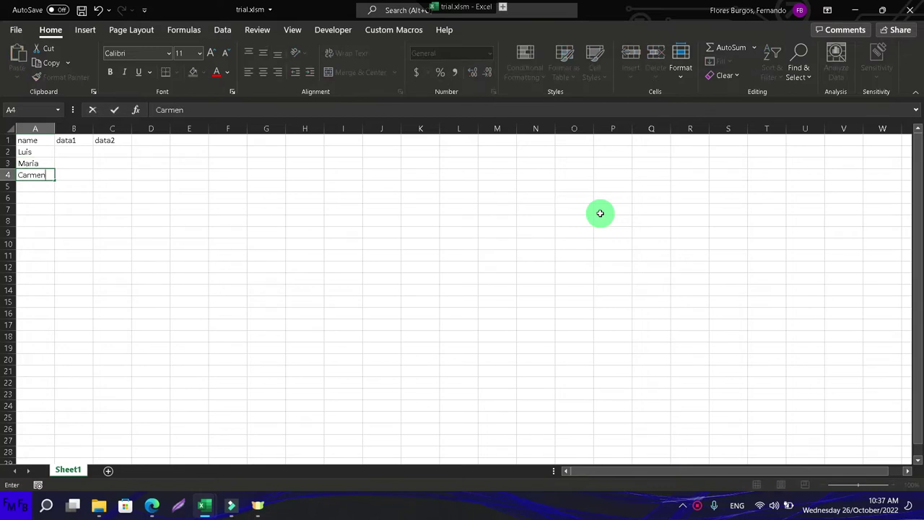
key("Tab")
Fill the data1 column with 10, 5 and 50
key("Up")
key("Up")
type("10")
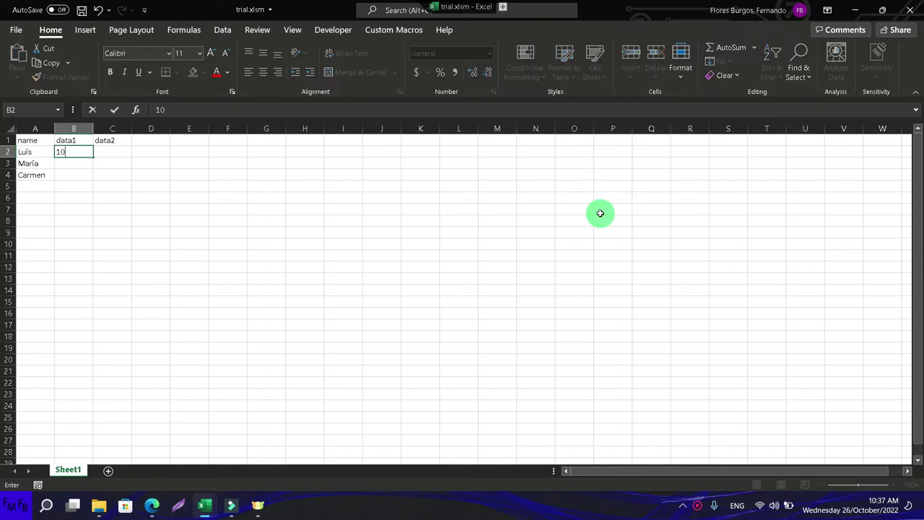
key("Return")
type("5")
key("Return")
type("50")
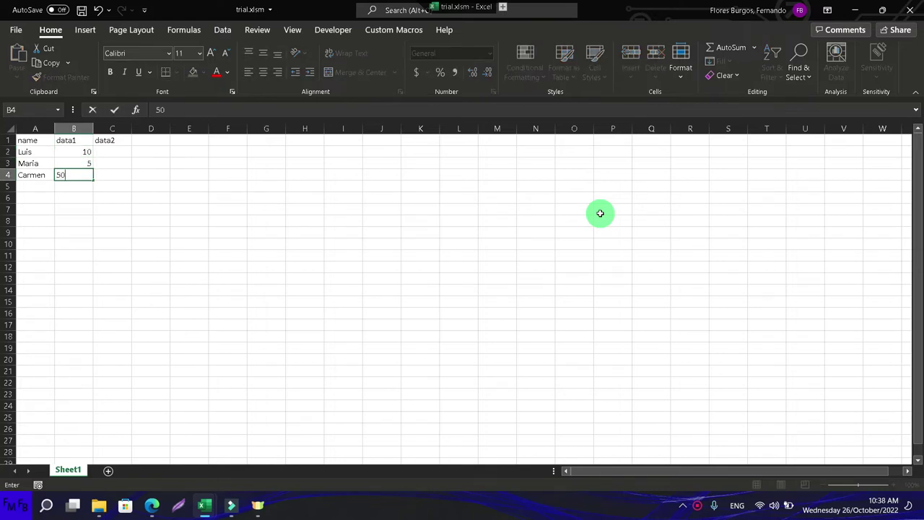
key("Tab")
Fill the data2 column with 60, 100 and 10
key("Up")
key("Up")
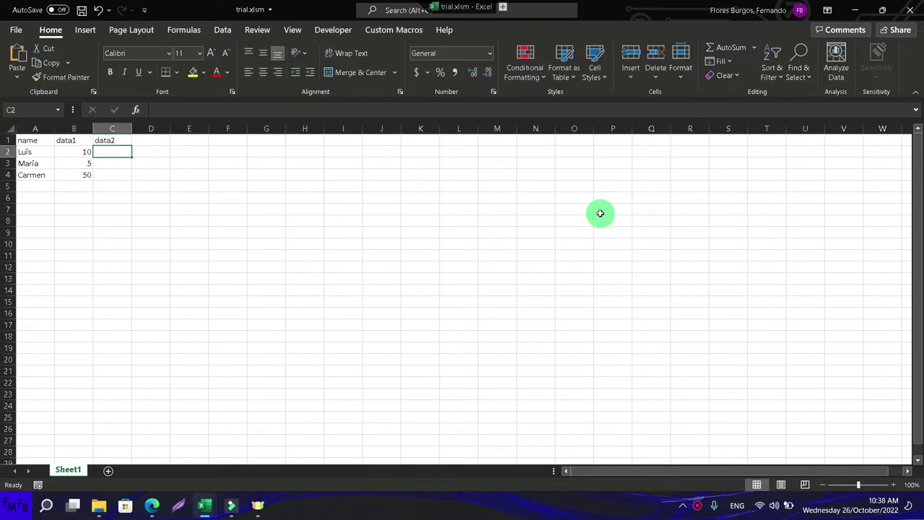
type("60")
key("Return")
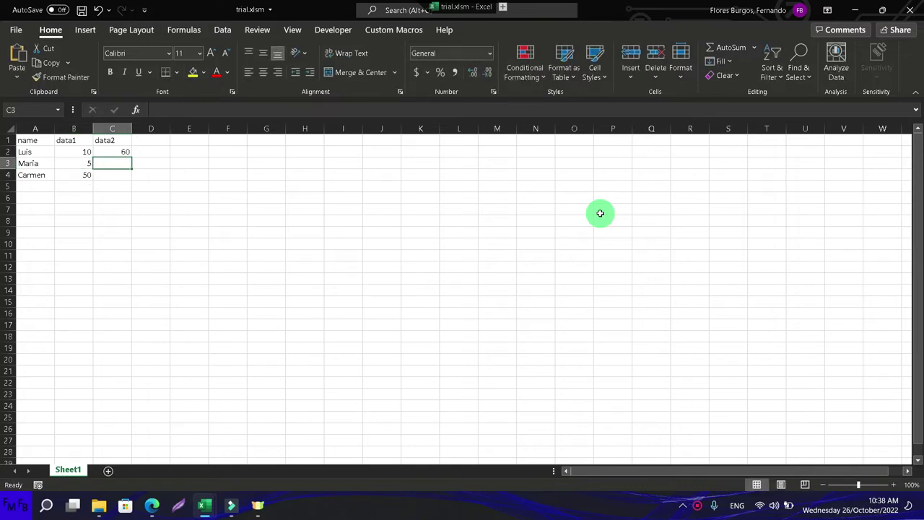
type("100")
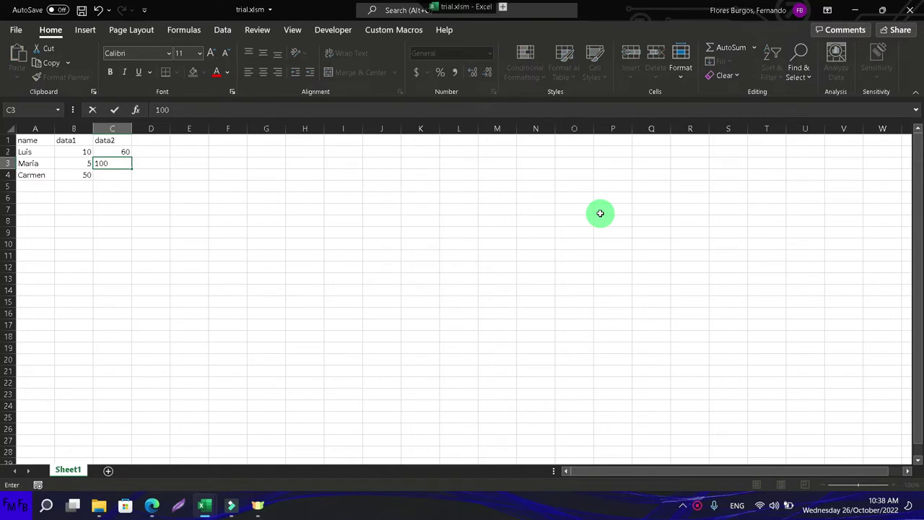
key("Return")
type("10")
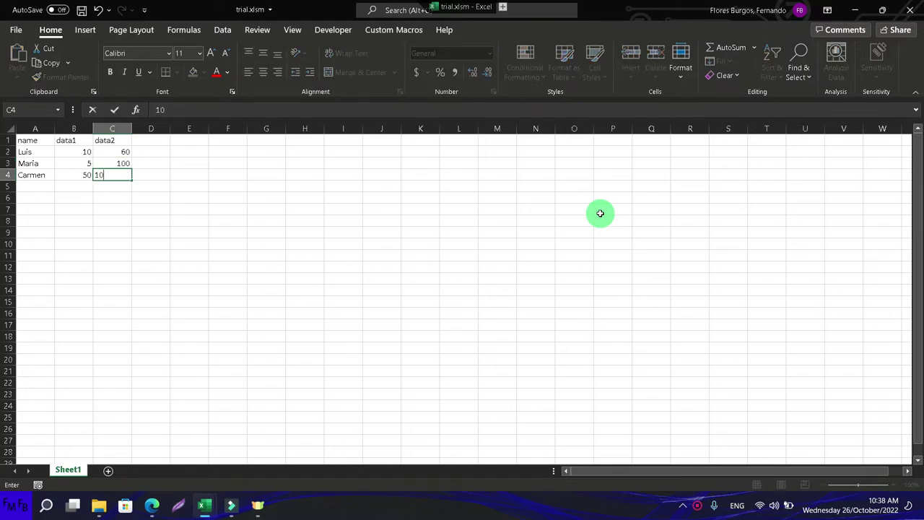
key("Return")
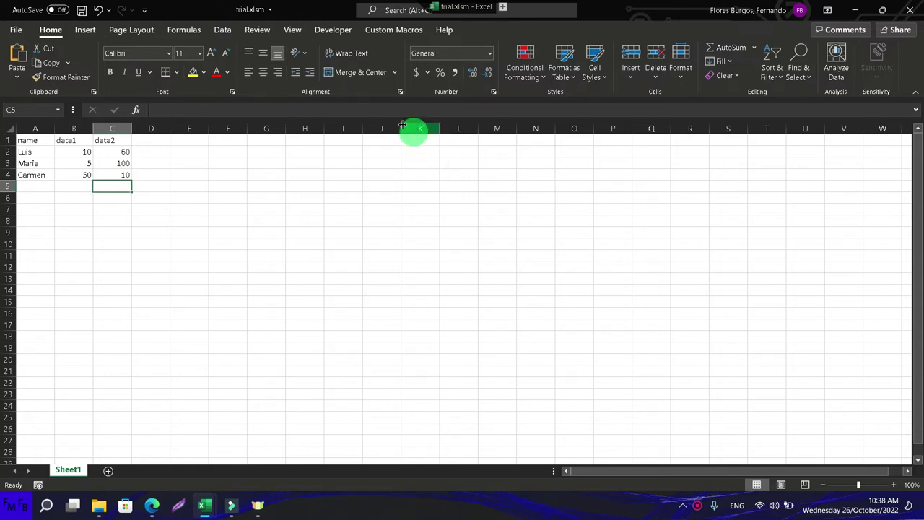
Begin recording a new macro named 'chartstyle' via View > Macros > Record Macro
left_click(288, 30)
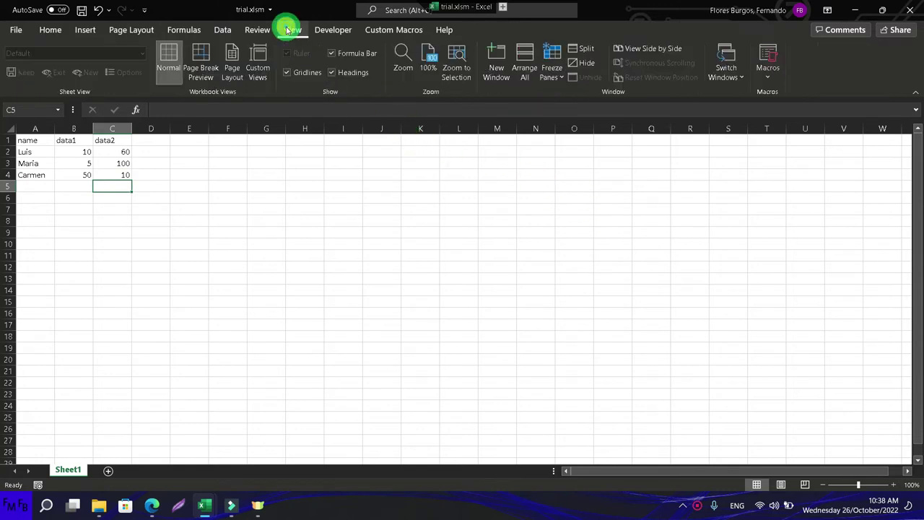
left_click(766, 81)
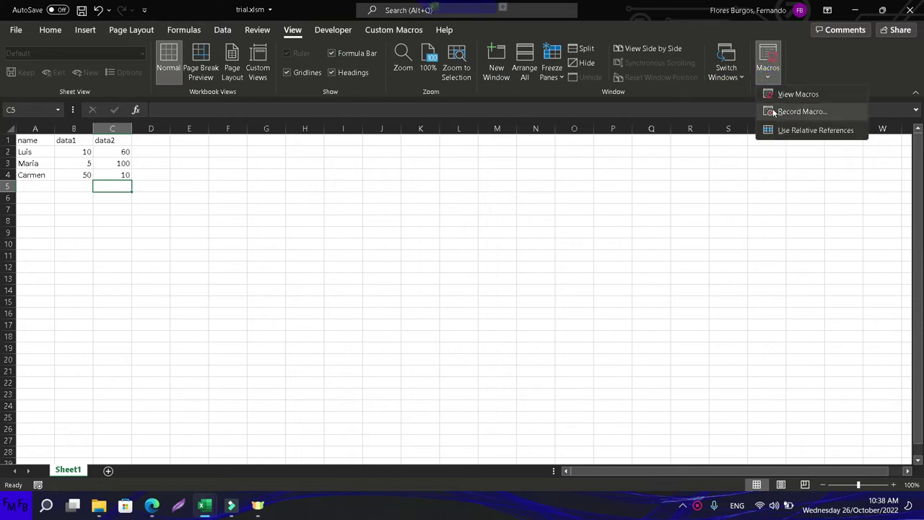
left_click(775, 112)
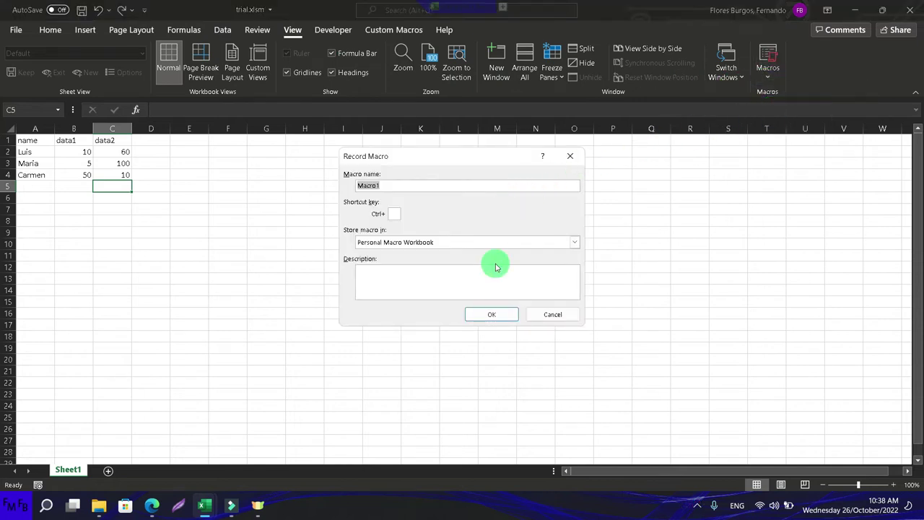
type("chartstyle")
key("Return")
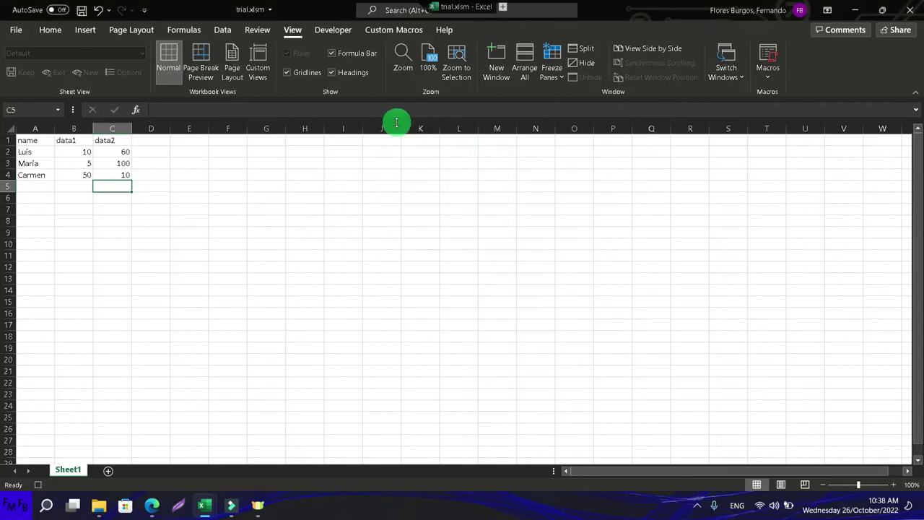
Insert the recommended clustered column chart of A1:C4 and apply the dark chart style
left_click_drag(42, 138, 110, 173)
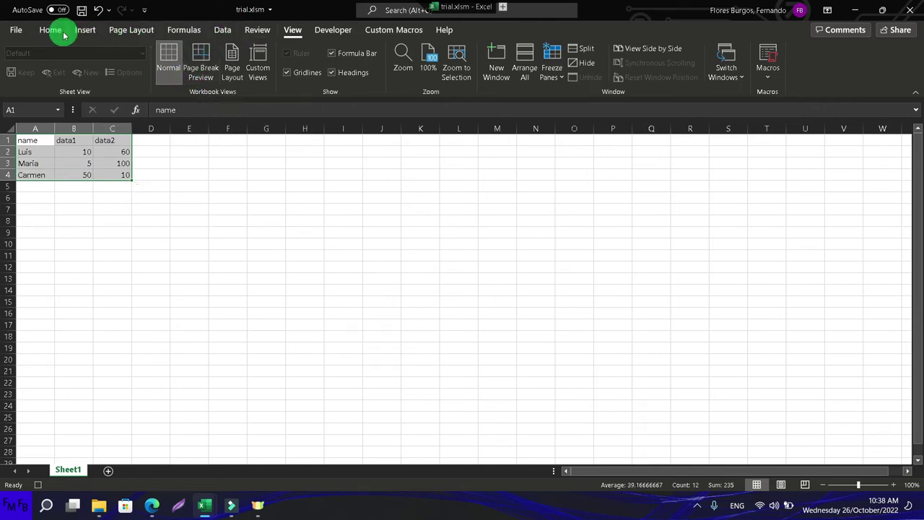
left_click(85, 29)
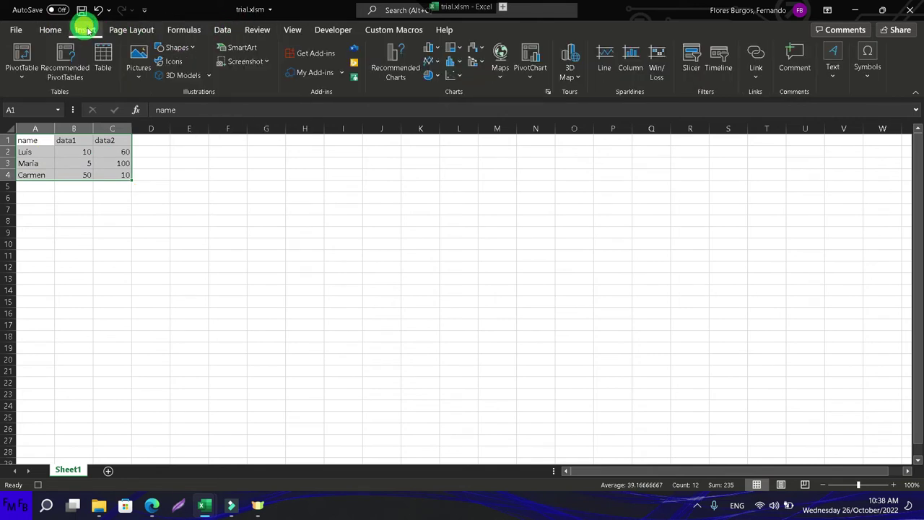
left_click(403, 69)
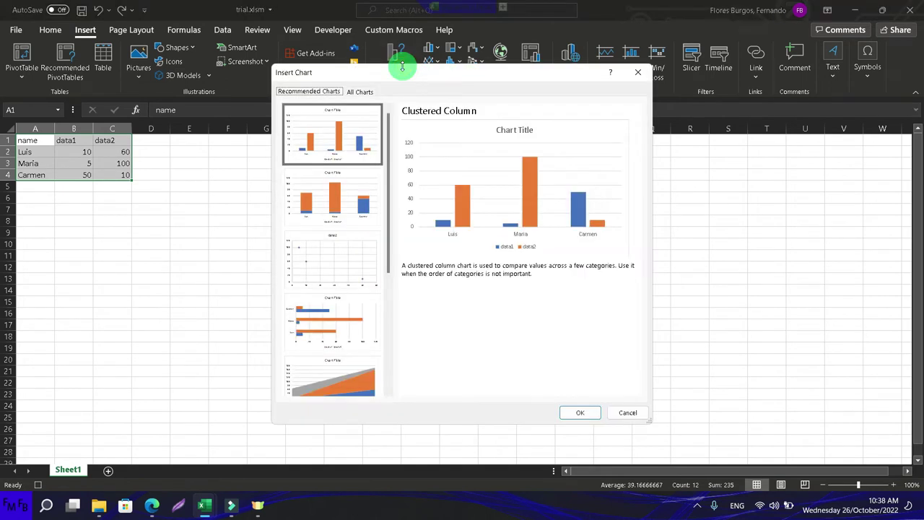
left_click(582, 413)
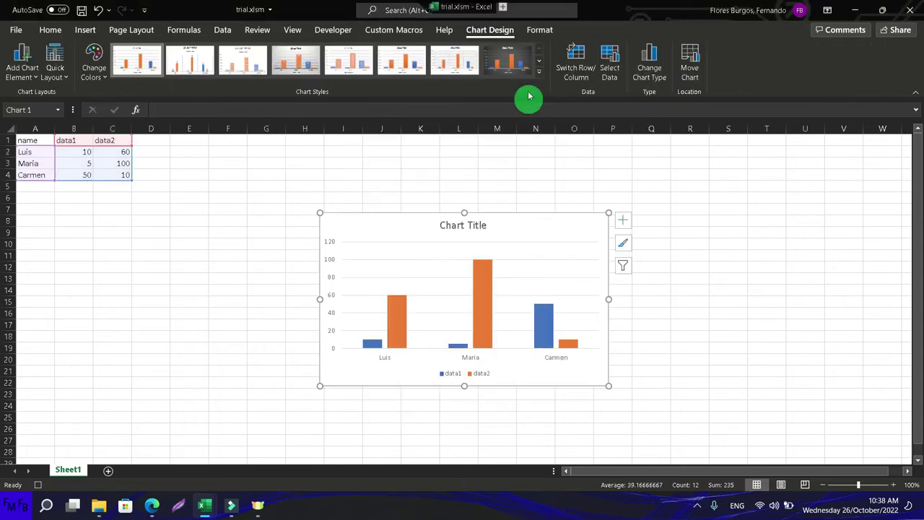
left_click(521, 72)
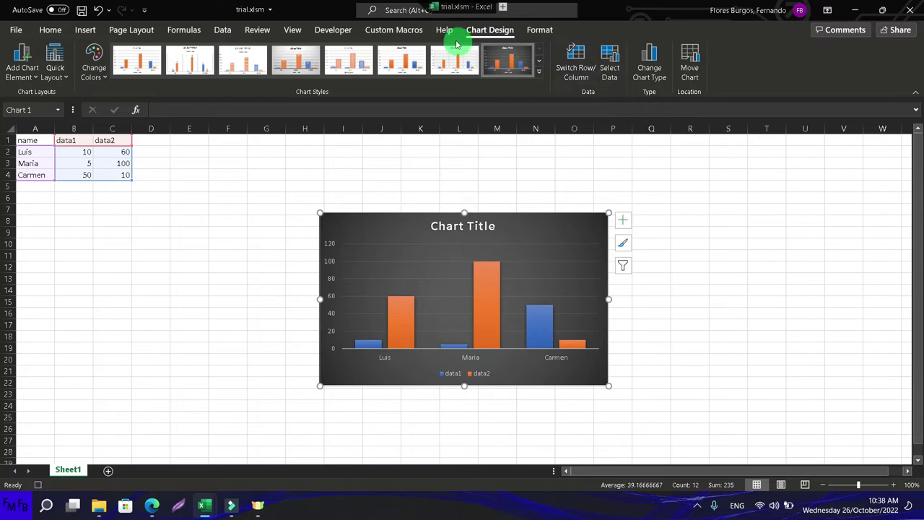
Stop the macro recording and bring up the window switcher
left_click(289, 32)
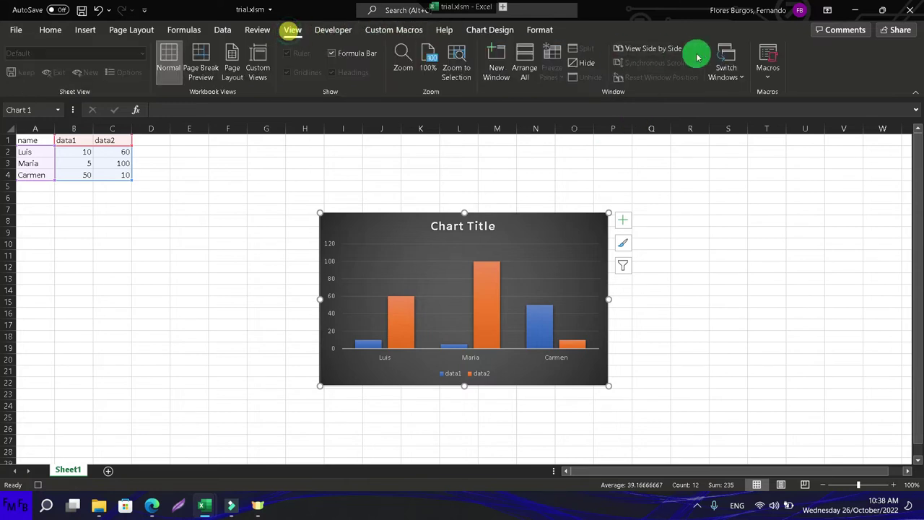
left_click(768, 72)
left_click(780, 110)
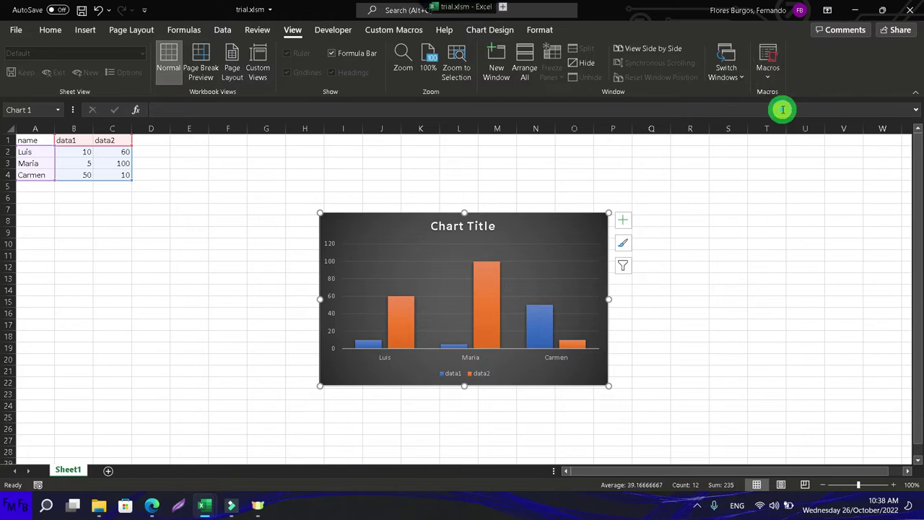
key("alt+Tab")
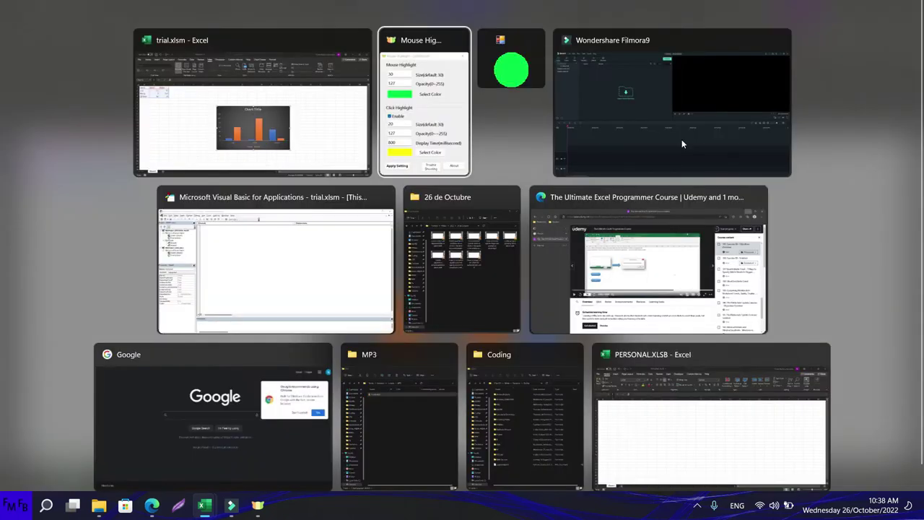
key("Tab")
key("Tab")
key("Tab")
key("Tab")
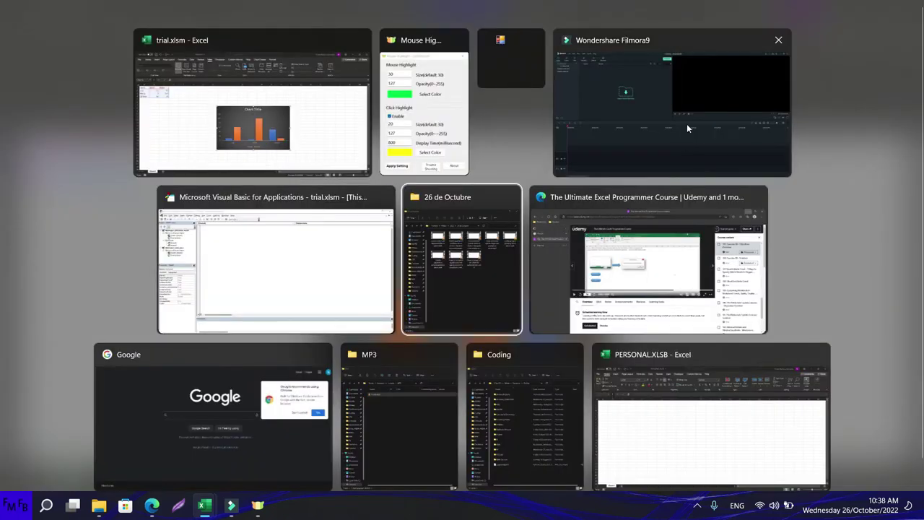
In the VBA editor, open the recorded chartstyle macro in PERSONAL.XLSB's Module2
key("alt+shift+Tab")
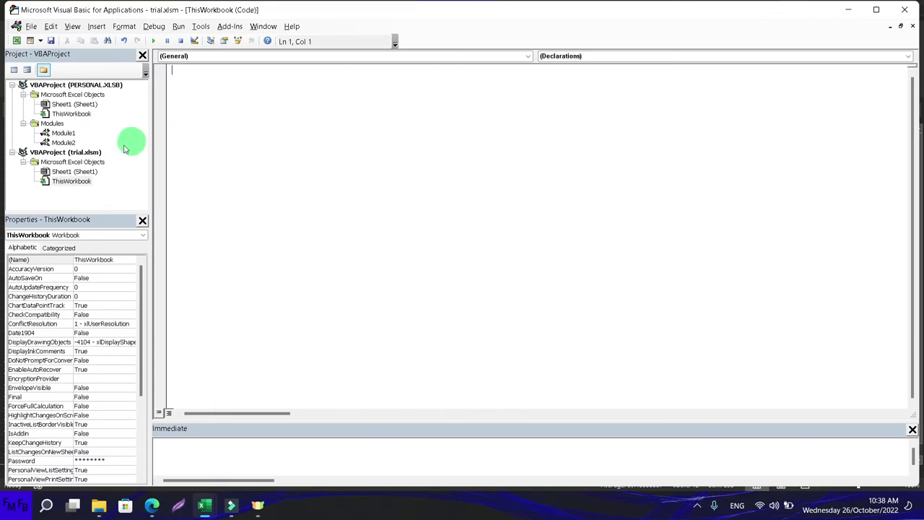
double_click(66, 134)
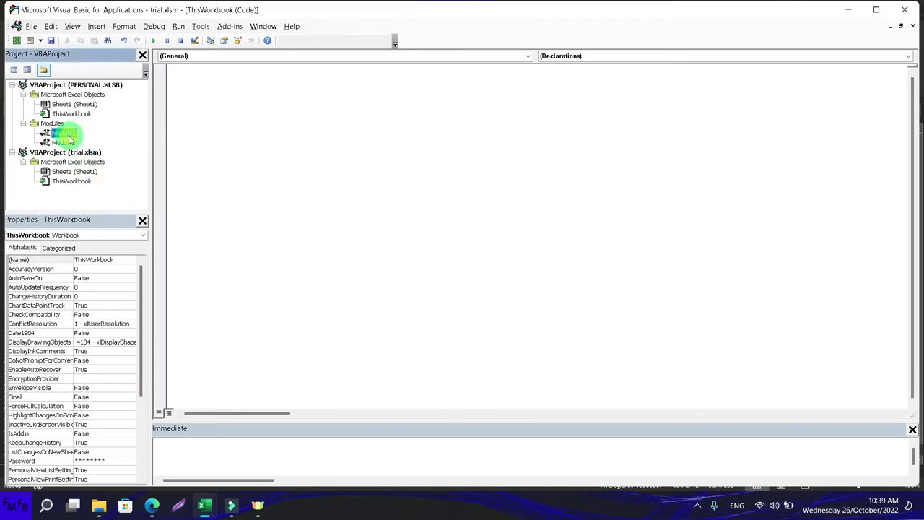
double_click(72, 172)
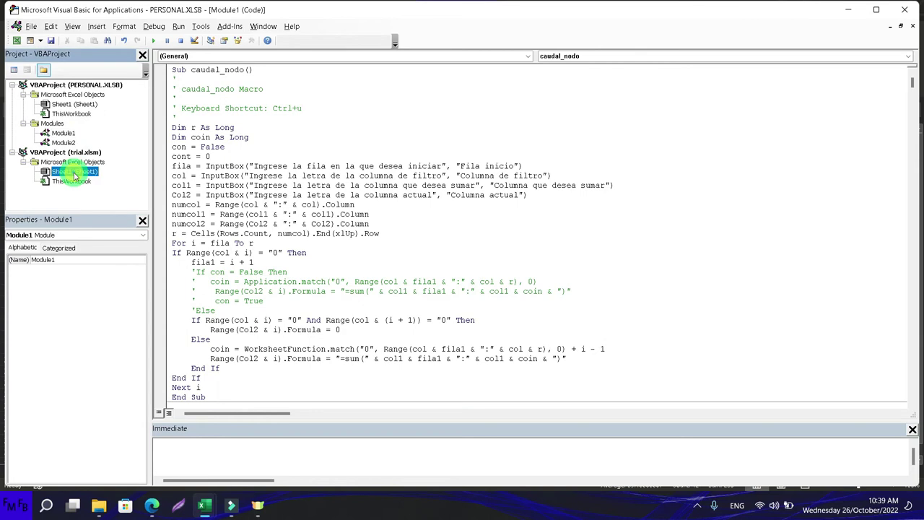
double_click(71, 181)
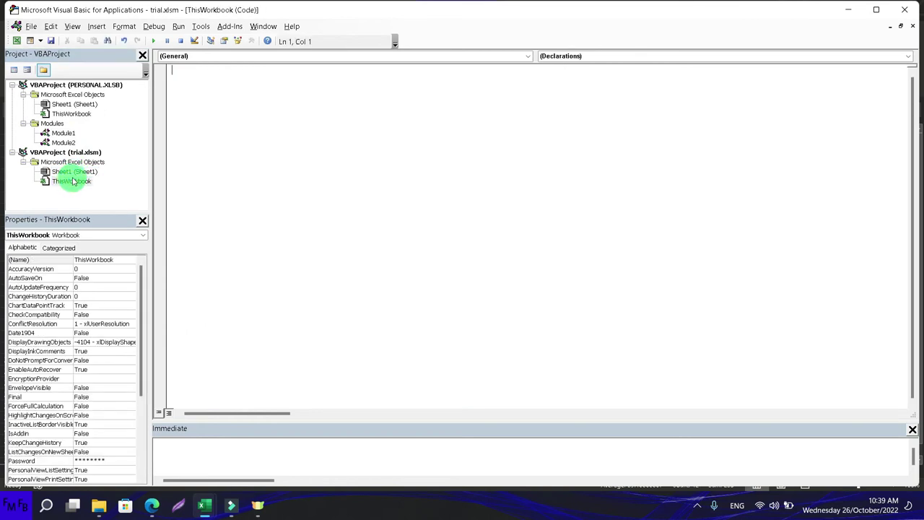
double_click(72, 151)
left_click(73, 143)
double_click(73, 143)
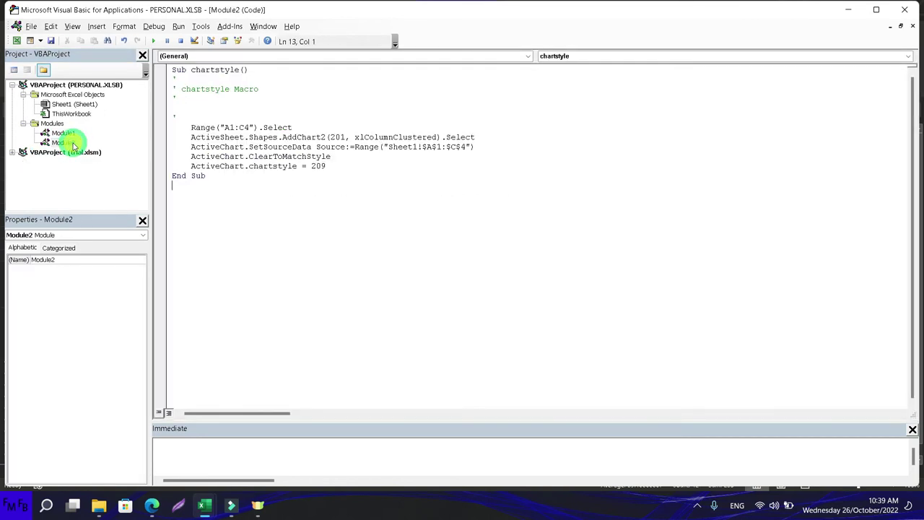
Copy the ClearToMatchStyle and ChartStyle lines and open trial.xlsm's ThisWorkbook code
left_click(351, 167)
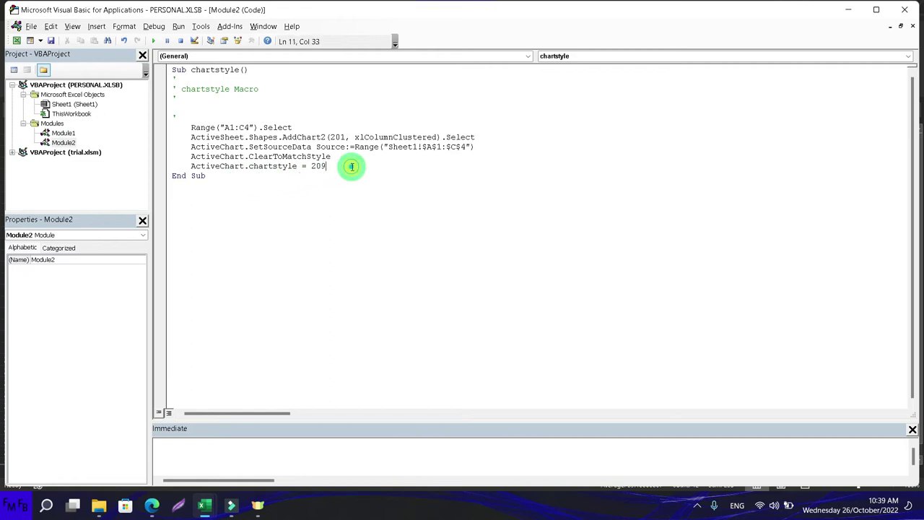
key("shift+Home")
key("shift+Up")
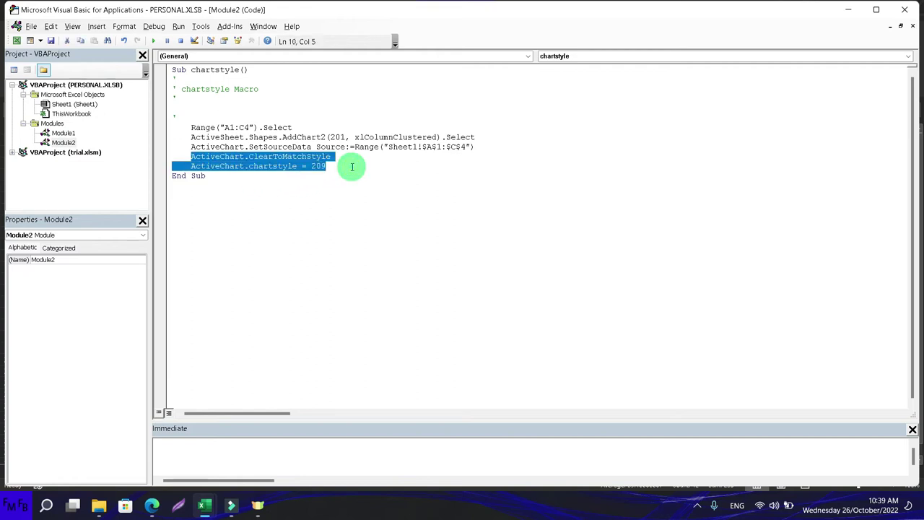
left_click(45, 154)
double_click(47, 153)
double_click(67, 180)
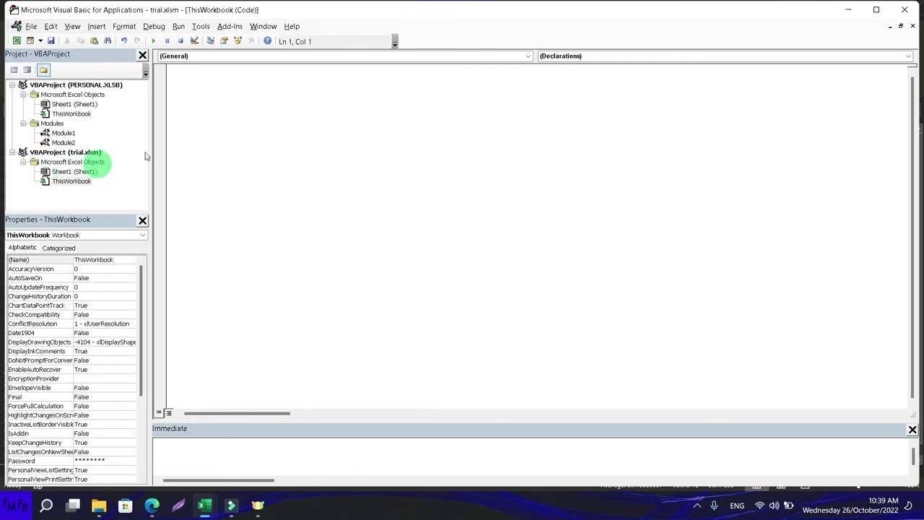
Add a Workbook_NewChart handler and paste the two chart-styling lines into it
left_click(526, 56)
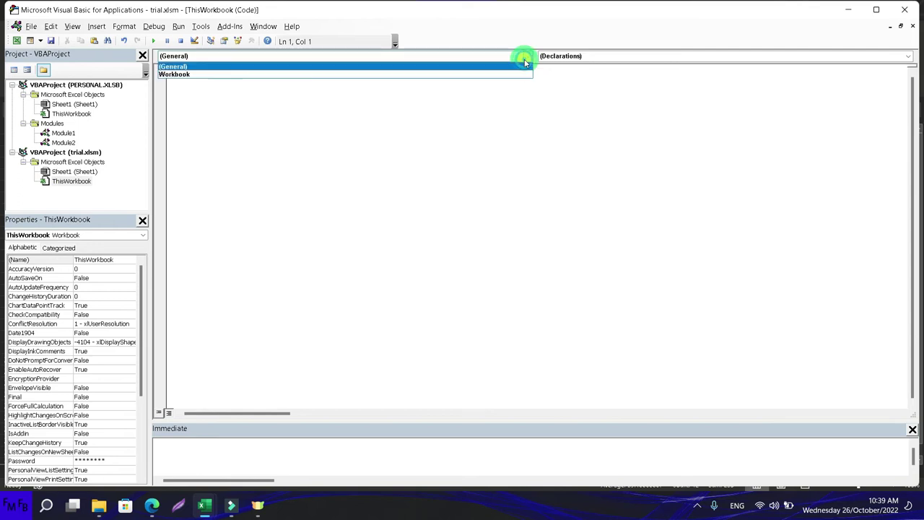
left_click(522, 75)
left_click(629, 57)
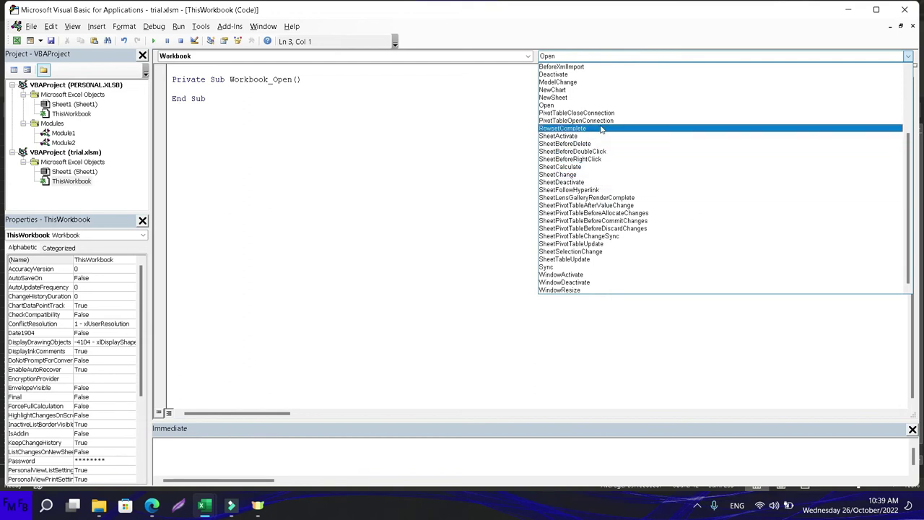
left_click(592, 89)
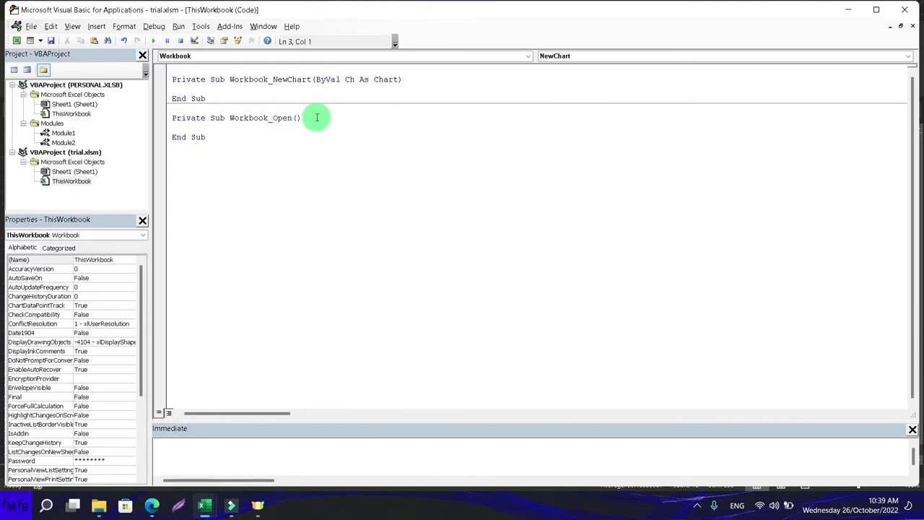
type("ActiveChart.ClearToMatchStyle     ActiveChart.ChartStyle = 209")
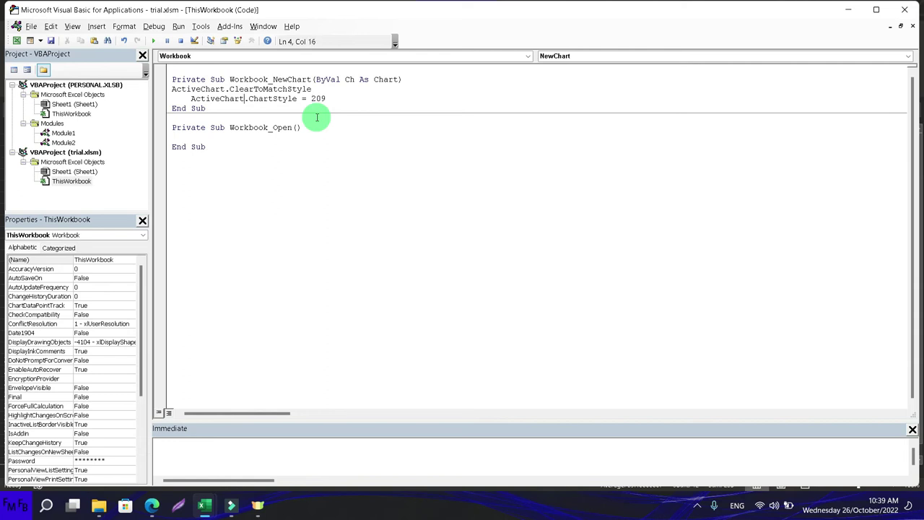
Replace ActiveChart with Ch on both lines and remove the extra indentation
key("ctrl+shift+Left")
type("ch")
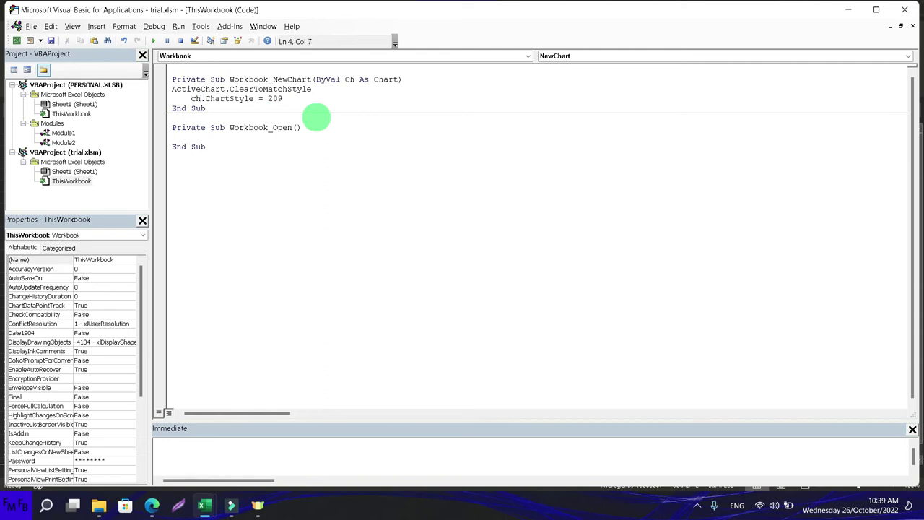
key("Down")
key("Up")
key("ctrl+shift+Left")
key("ctrl+c")
key("Up")
key("ctrl+shift+Left")
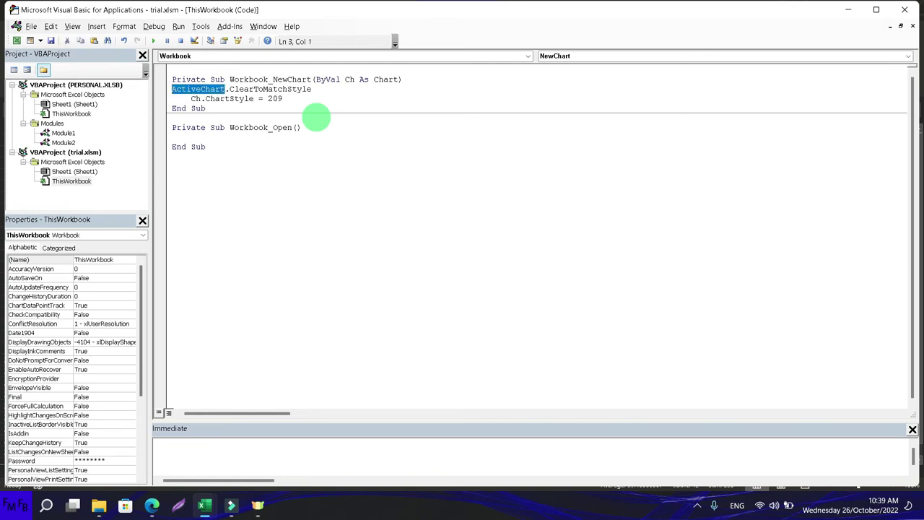
key("ctrl+v")
key("shift+Tab")
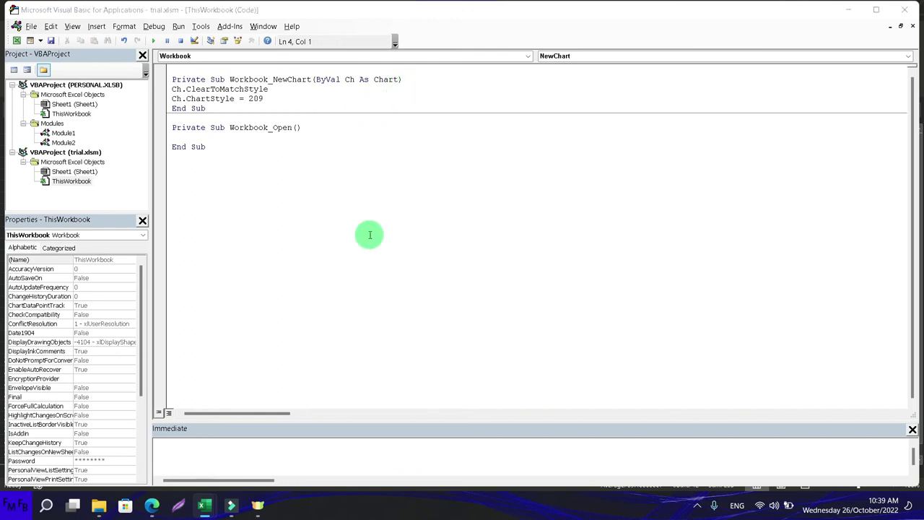
key("alt+Tab")
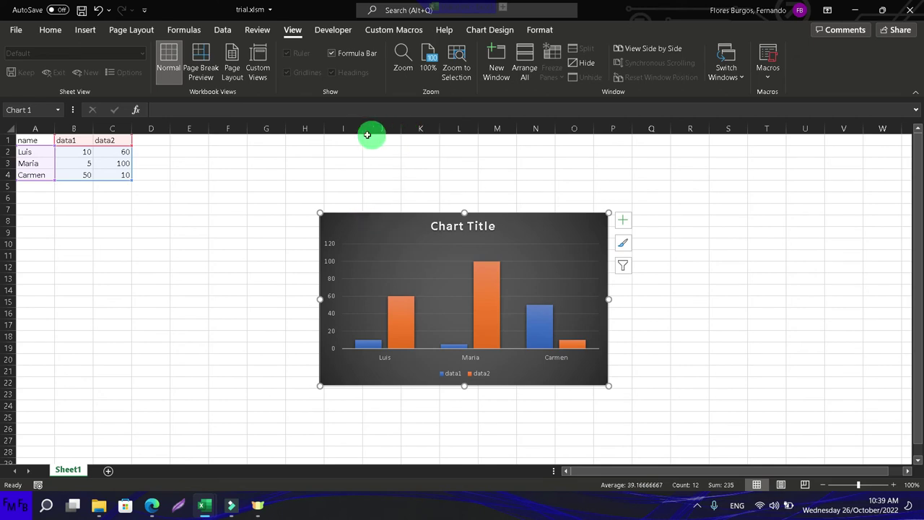
Insert a 2-D pie chart and move it to the sheet's left edge
left_click(97, 33)
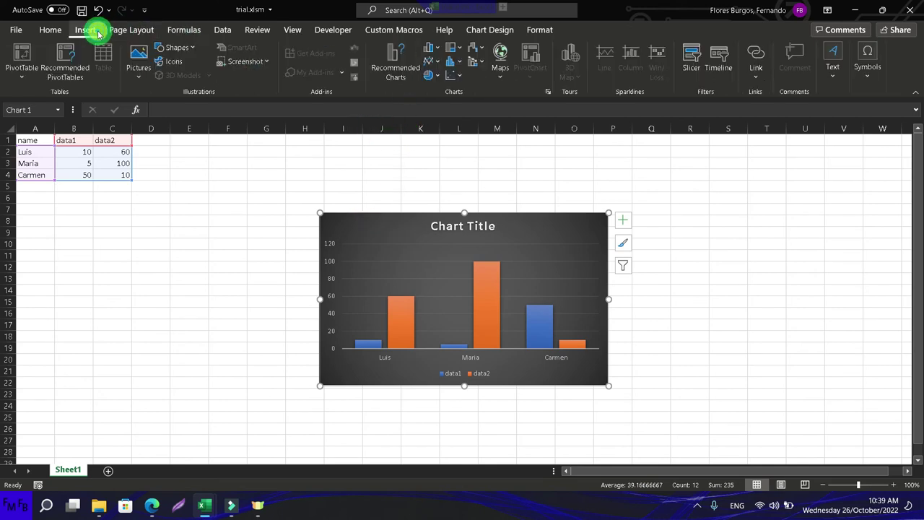
left_click(432, 75)
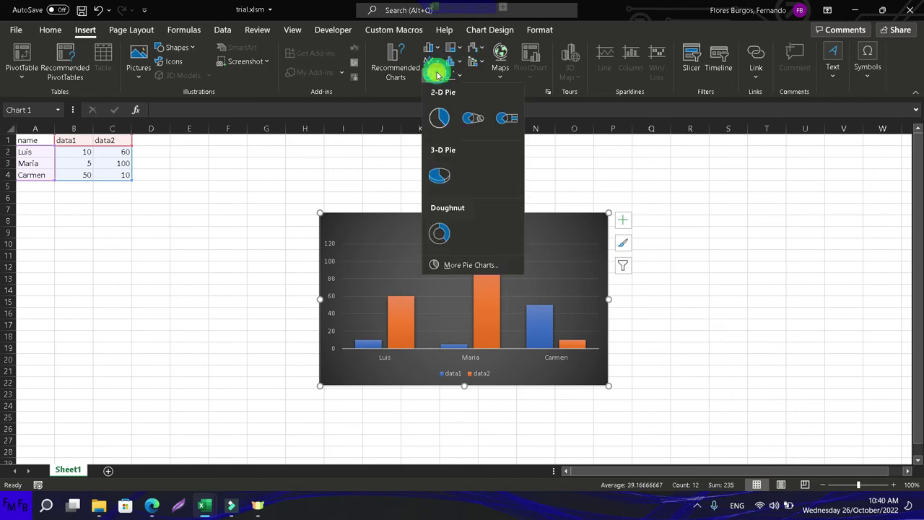
left_click(440, 118)
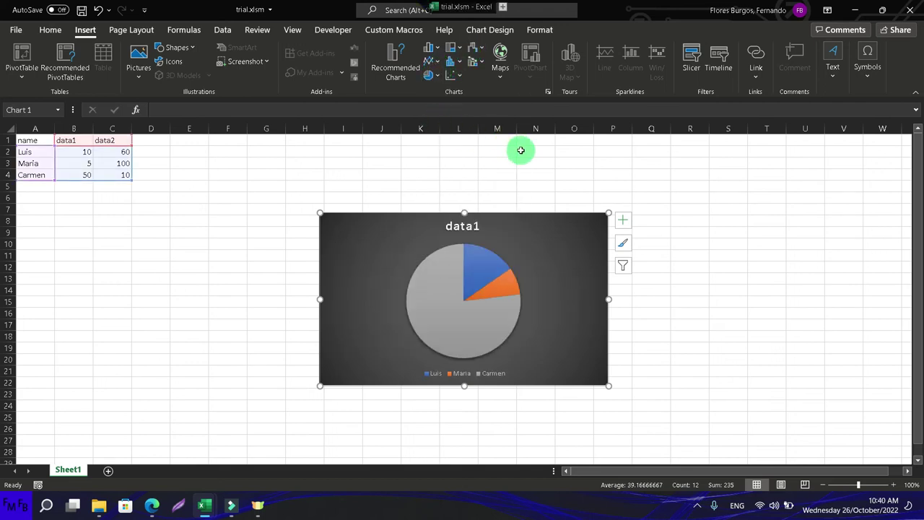
mouse_move(561, 227)
left_mouse_down()
mouse_move(262, 231)
mouse_move(608, 224)
left_mouse_up()
left_click(221, 202)
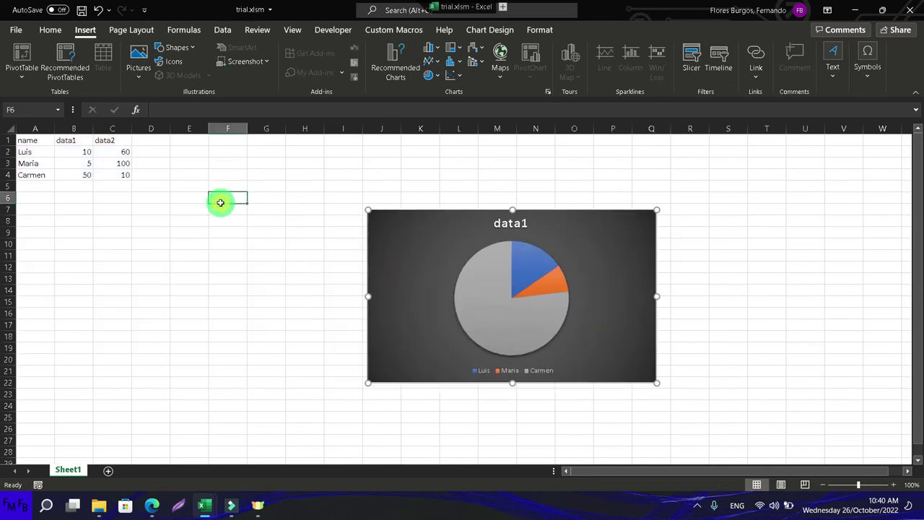
Insert a treemap of A1:C4, then debug and reset the resulting run-time error 445
left_click_drag(30, 140, 107, 170)
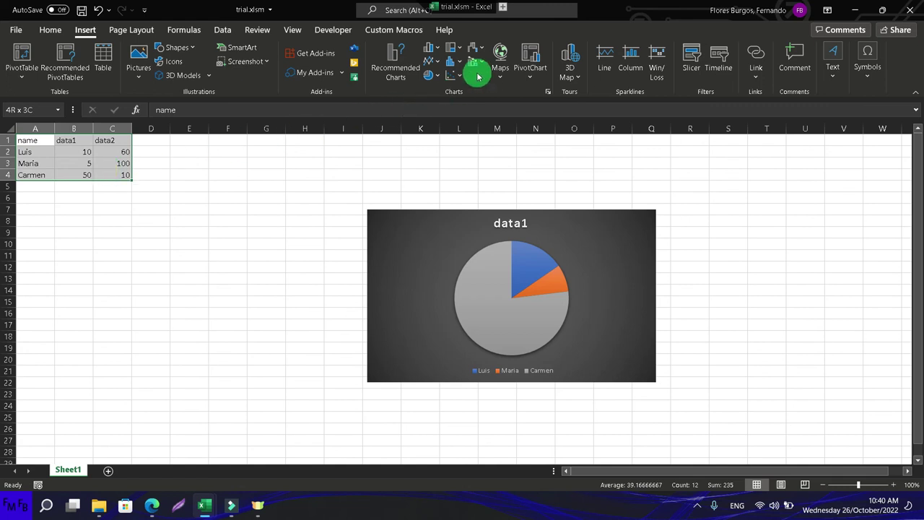
left_click(457, 52)
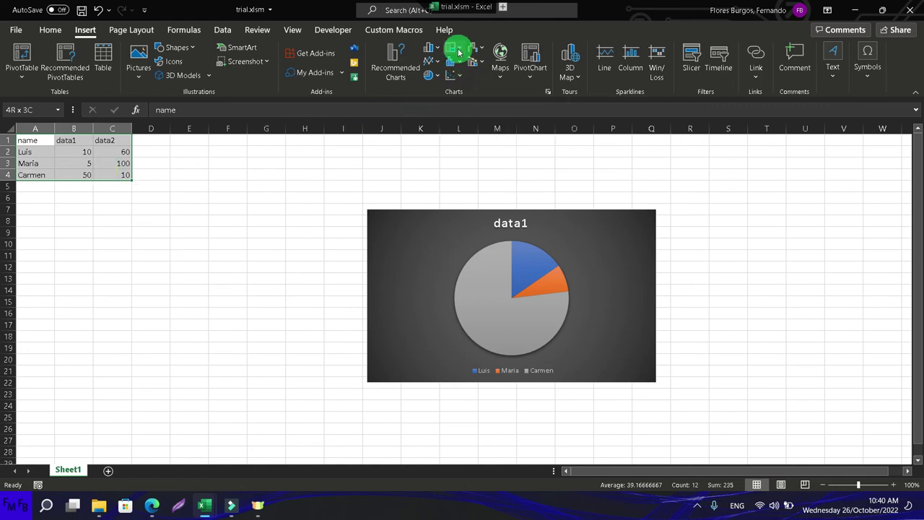
left_click(461, 89)
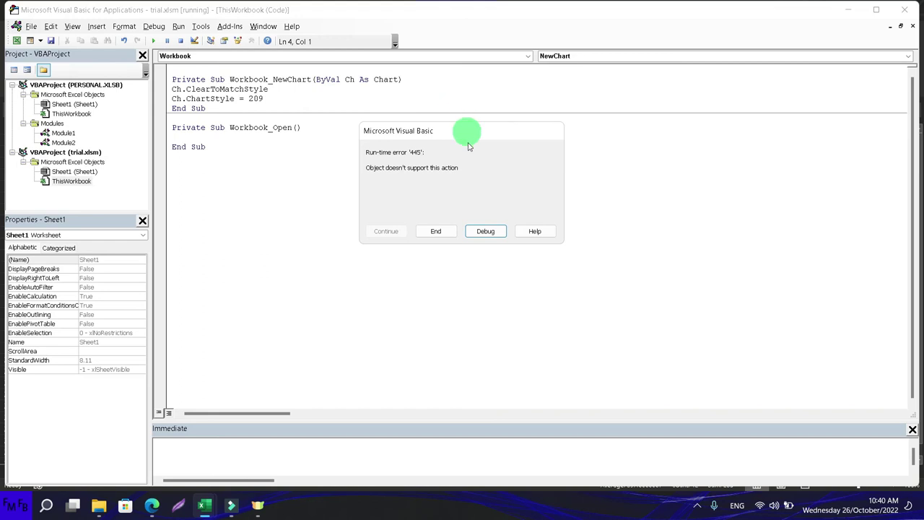
left_click(473, 231)
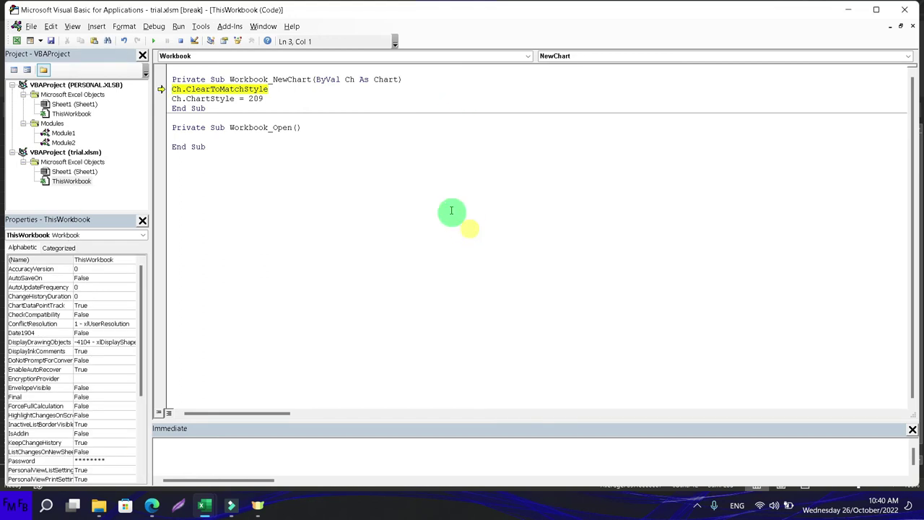
left_click(182, 41)
Remove the treemap and insert a 2-D line chart, which comes out dark automatically
key("alt+F11")
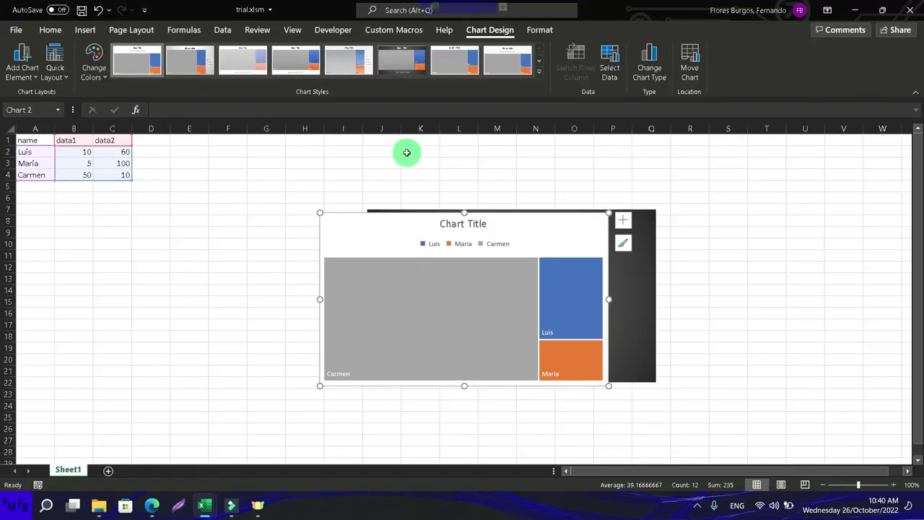
key("Delete")
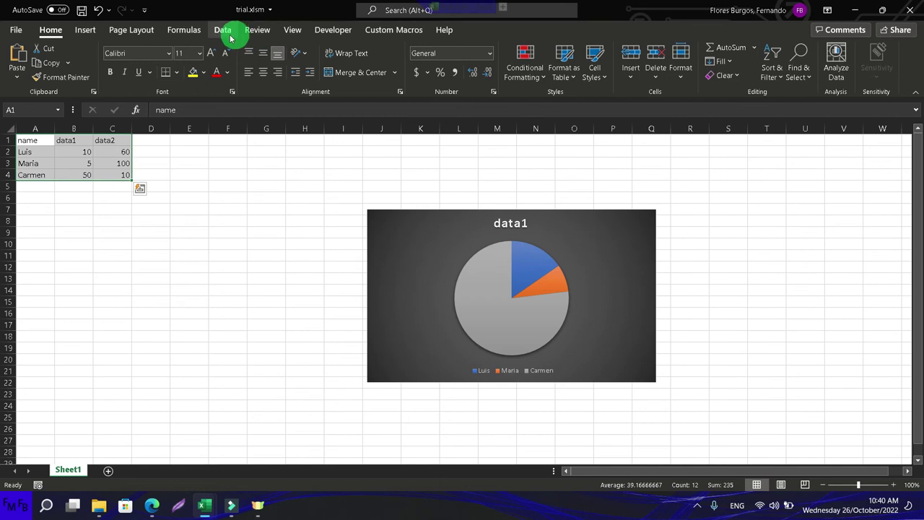
left_click(92, 37)
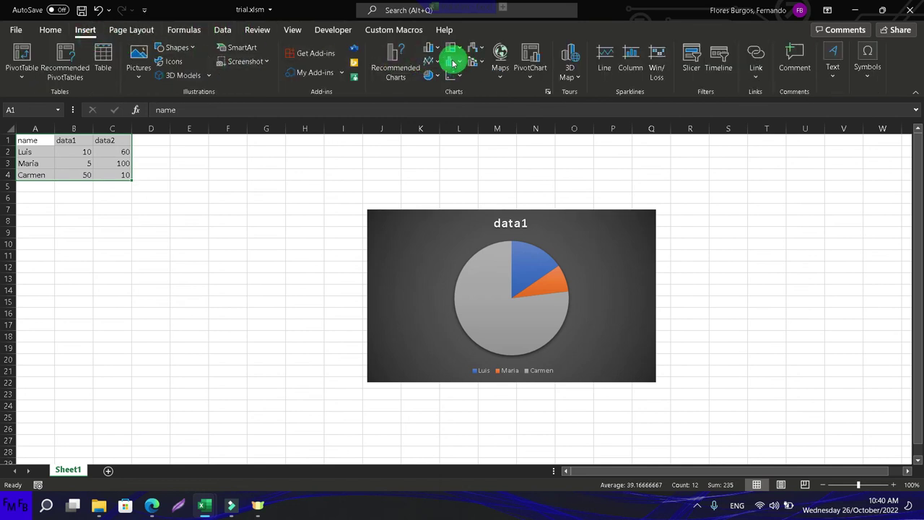
left_click(430, 62)
left_click(443, 106)
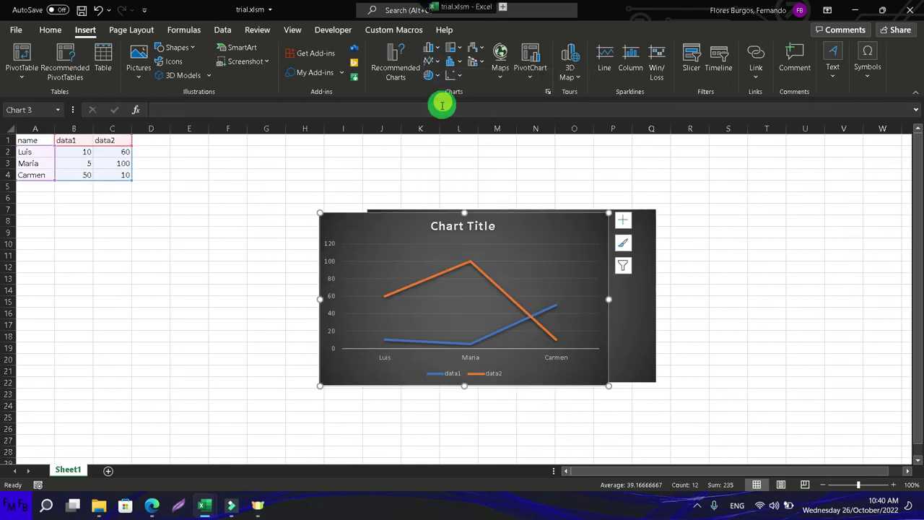